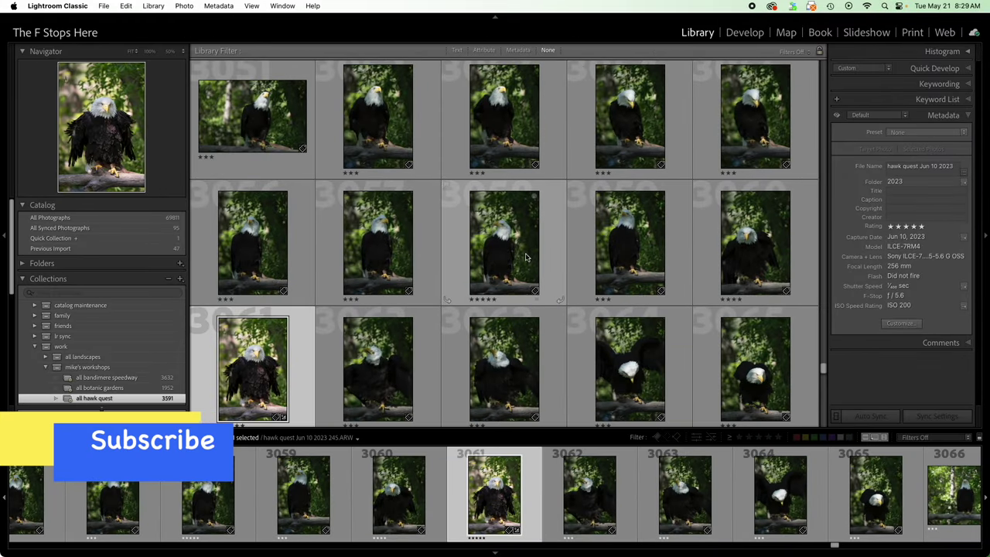
pyautogui.press('super+shift+i')
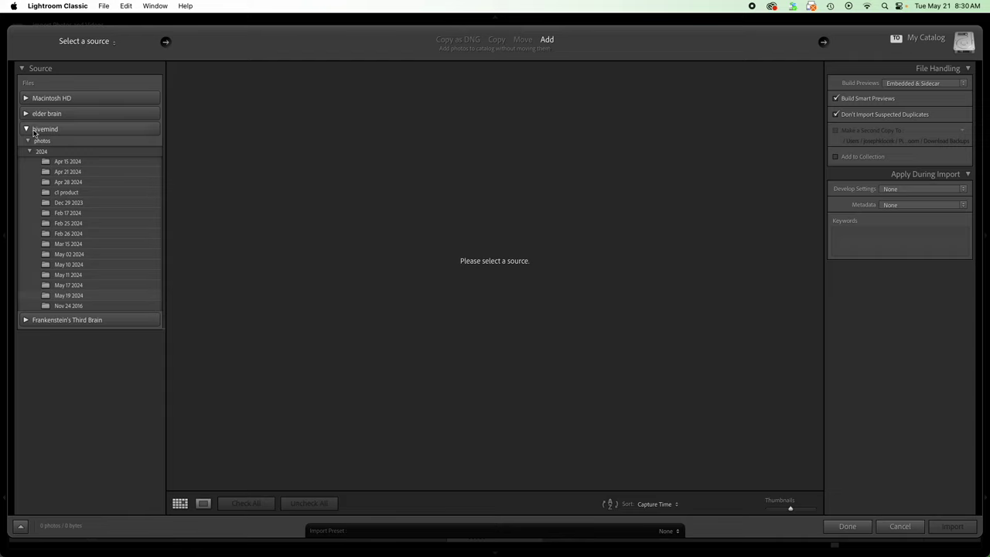
# - Choose Macintosh HD > Users > home > Pictures > best example images as the import source, listing 63 photos
pyautogui.click(26, 129)
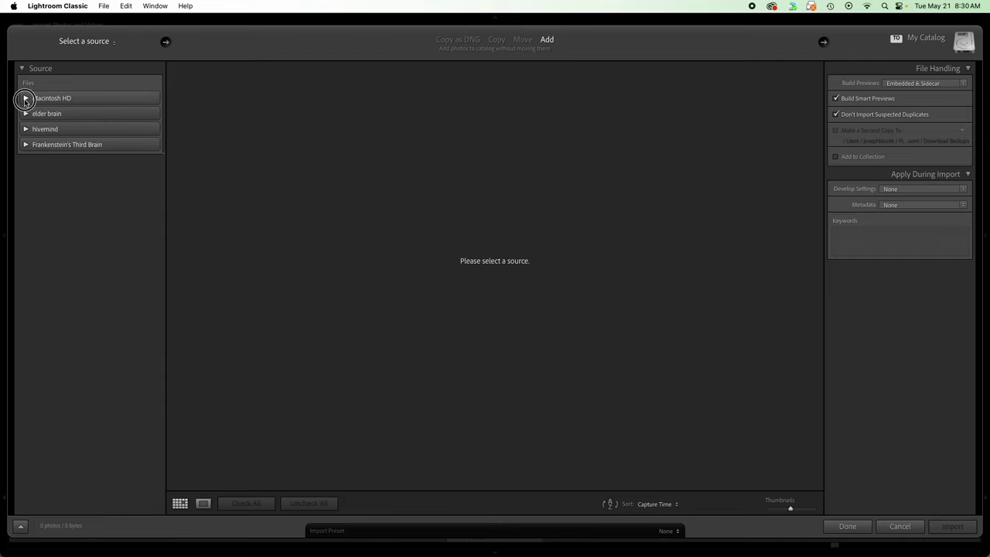
pyautogui.click(26, 98)
pyautogui.click(31, 141)
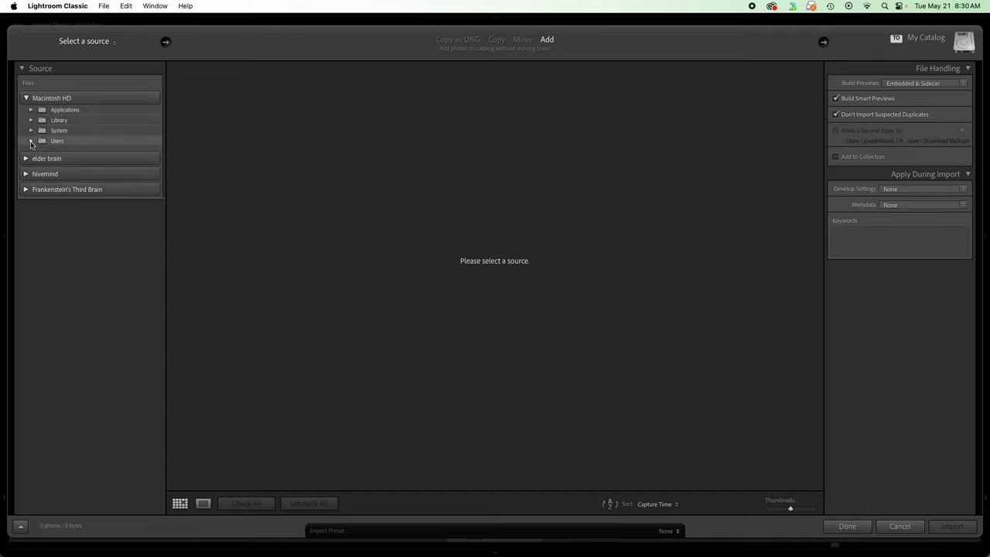
pyautogui.click(40, 150)
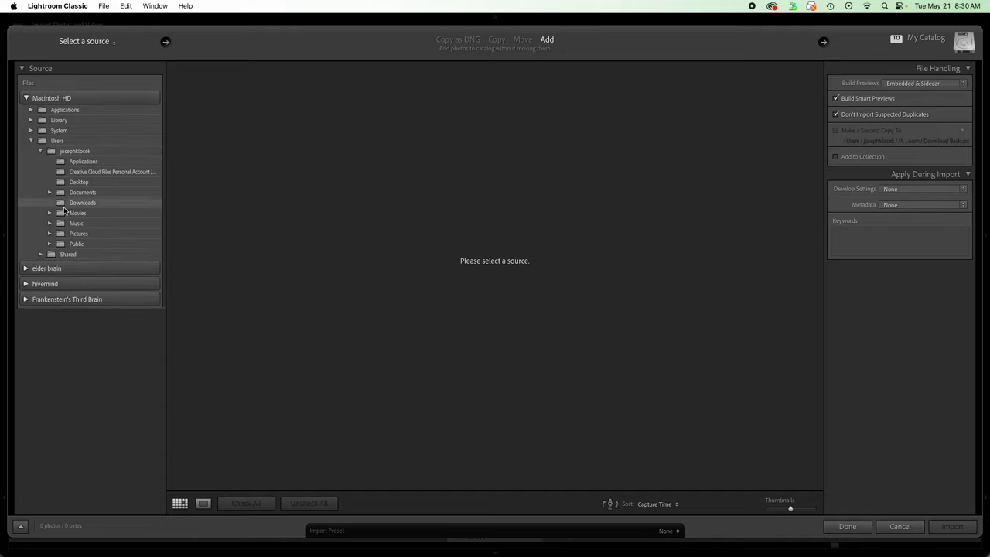
pyautogui.click(49, 234)
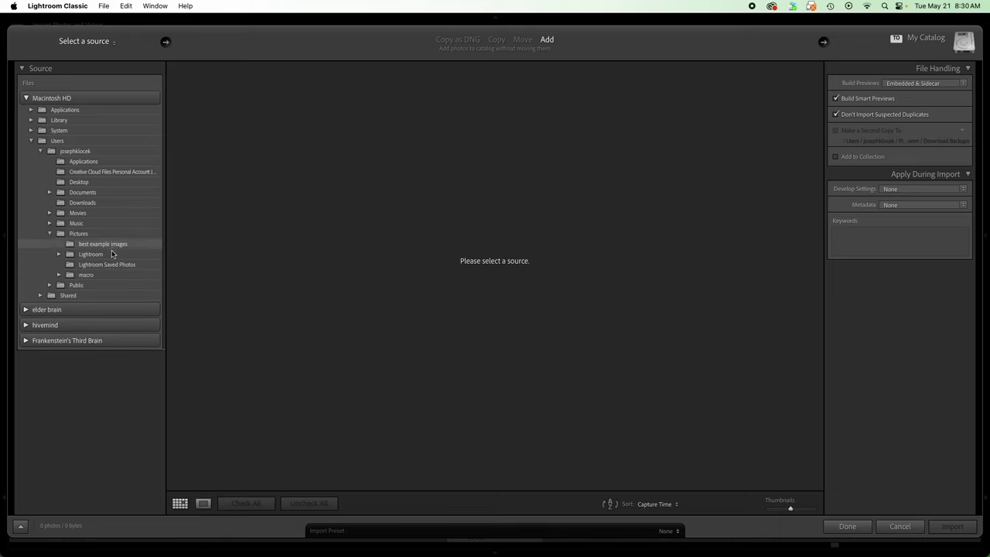
pyautogui.click(98, 246)
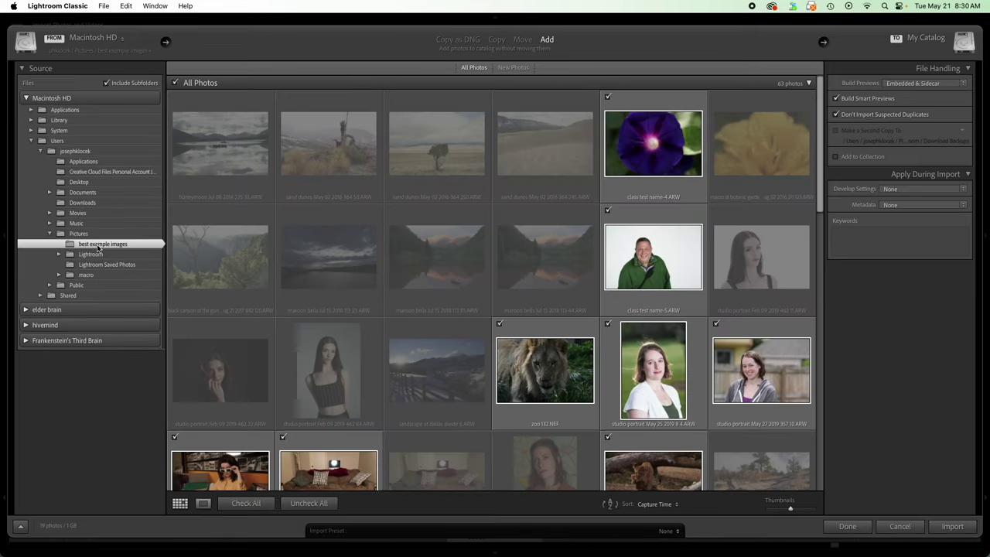
pyautogui.scroll(-10, 525, 241)
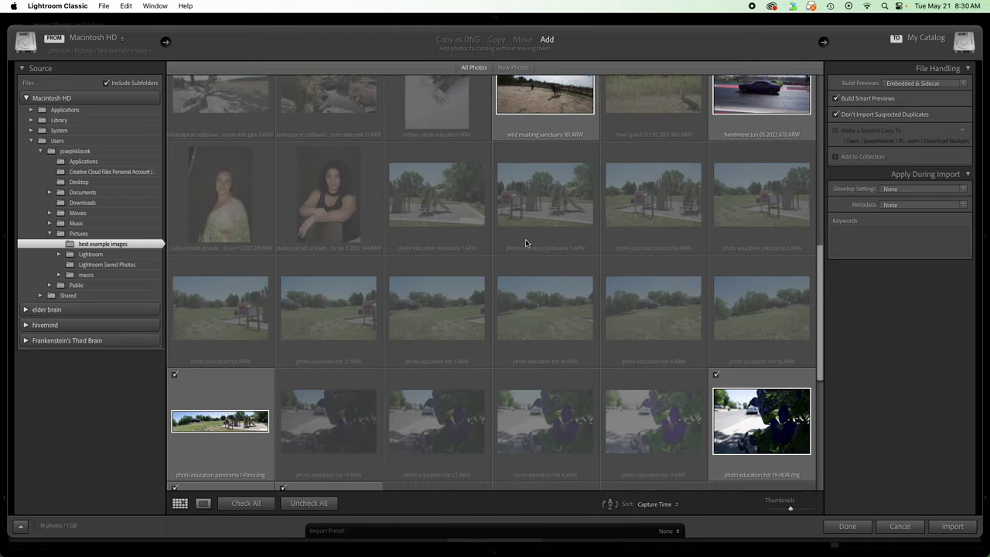
pyautogui.scroll(-5, 525, 241)
pyautogui.scroll(6, 525, 241)
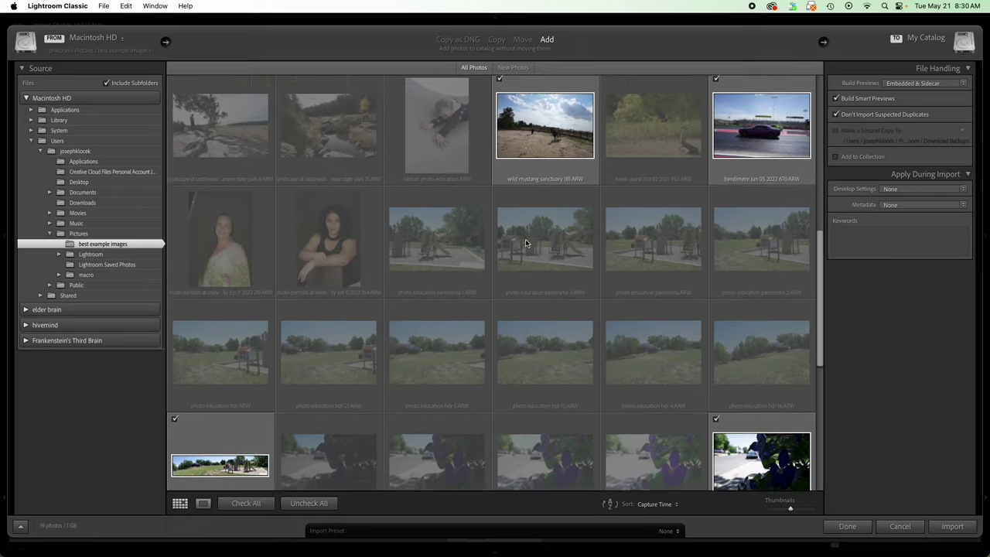
pyautogui.scroll(10, 525, 239)
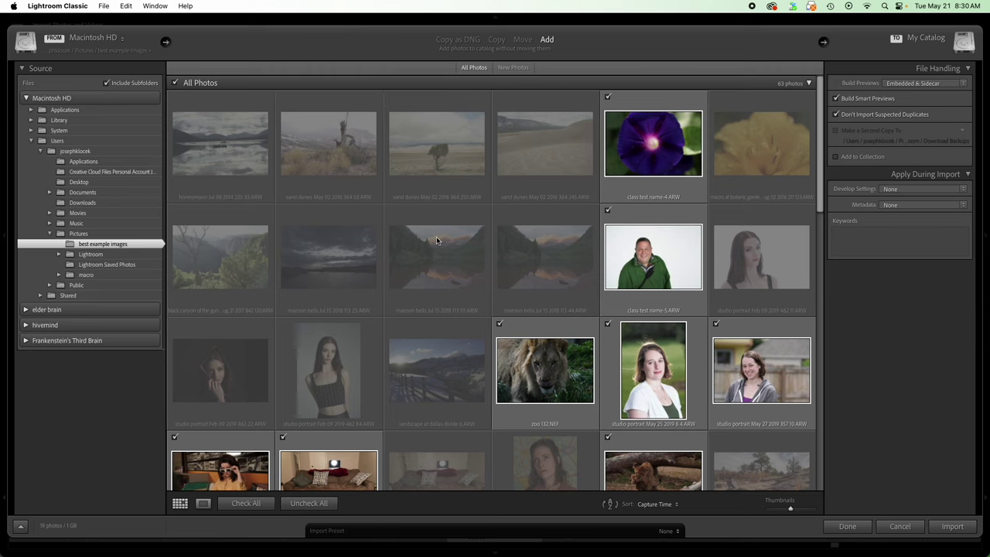
pyautogui.moveTo(522, 229)
# - Set the import mode to Move so the Destination and File Renaming panels appear
pyautogui.click(523, 40)
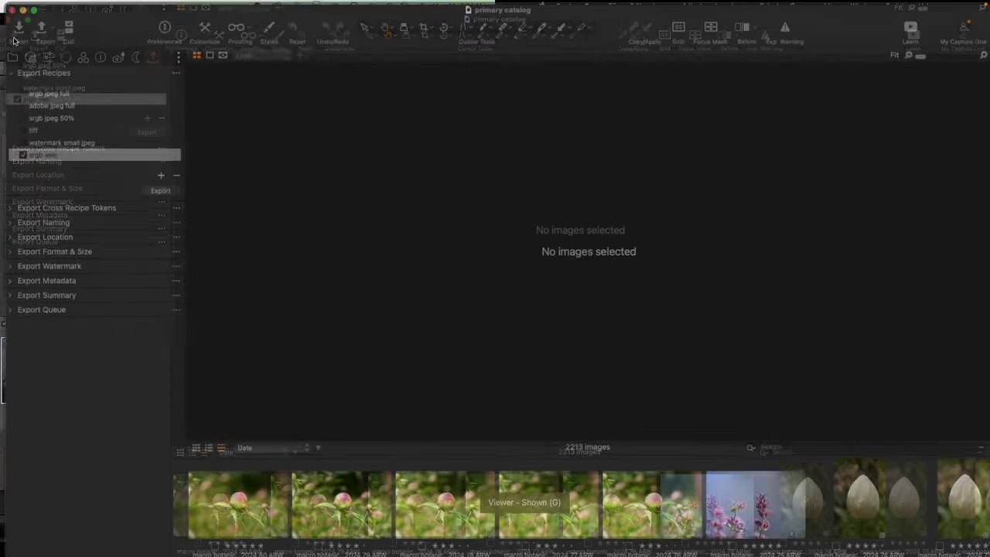
# - Open Capture One's Import Images window for May 19 2024 and check the Import To destinations, changing nothing
pyautogui.click(14, 39)
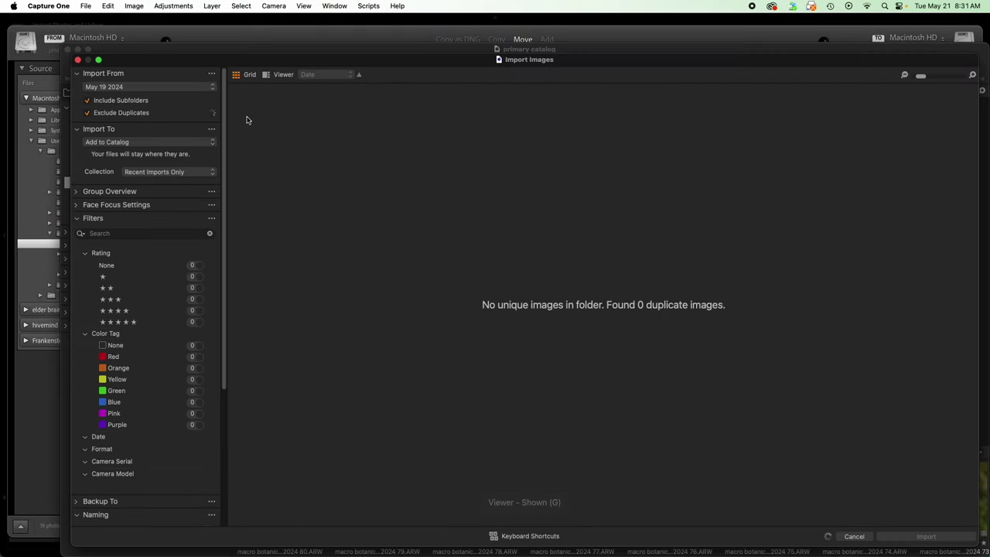
pyautogui.click(137, 143)
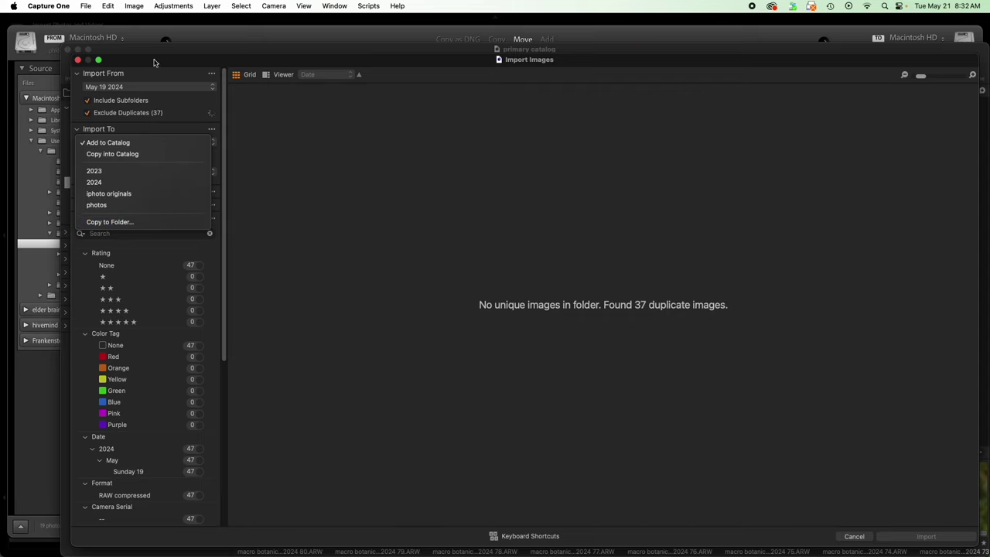
pyautogui.click(78, 61)
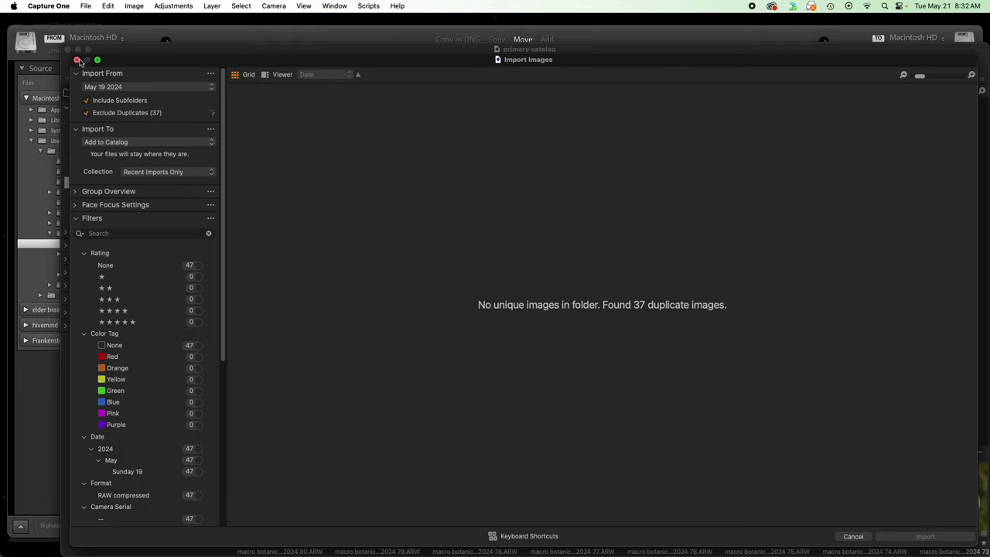
# - Close both import windows and bring Capture One's tools panel back with Cmd+T
pyautogui.click(78, 60)
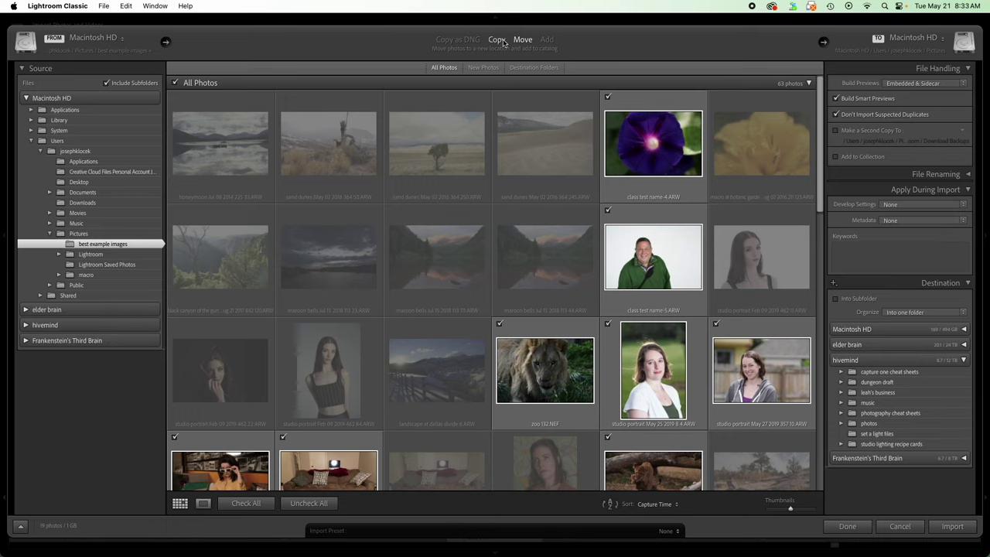
pyautogui.press('Escape')
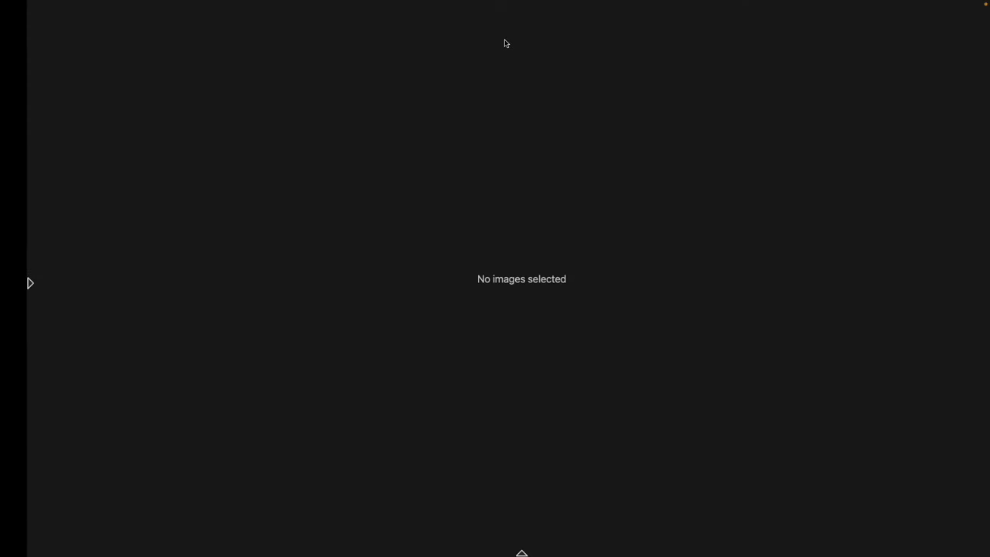
pyautogui.press('super+t')
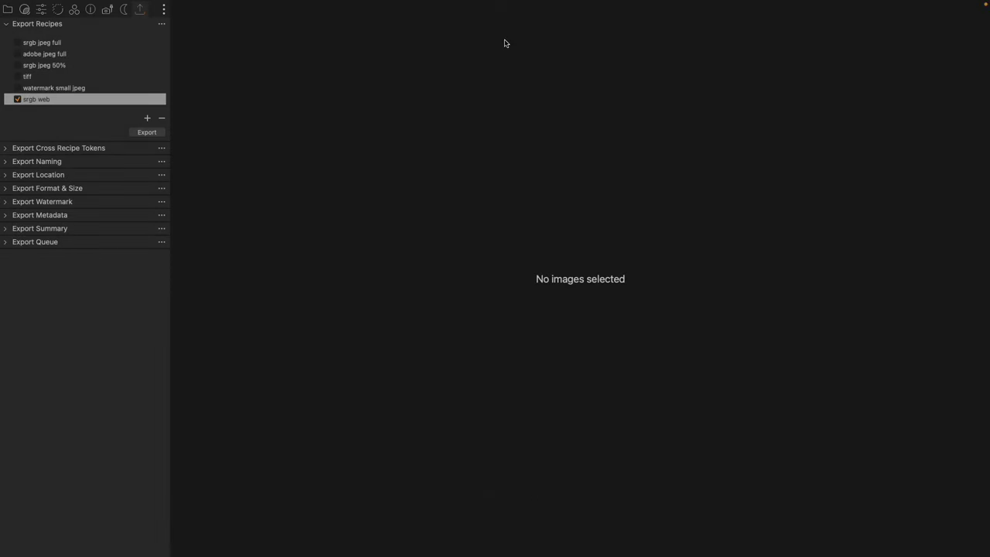
# - Detach the Library tool into an enlarged floating window, collapse User Collections and expand Folders
pyautogui.click(8, 10)
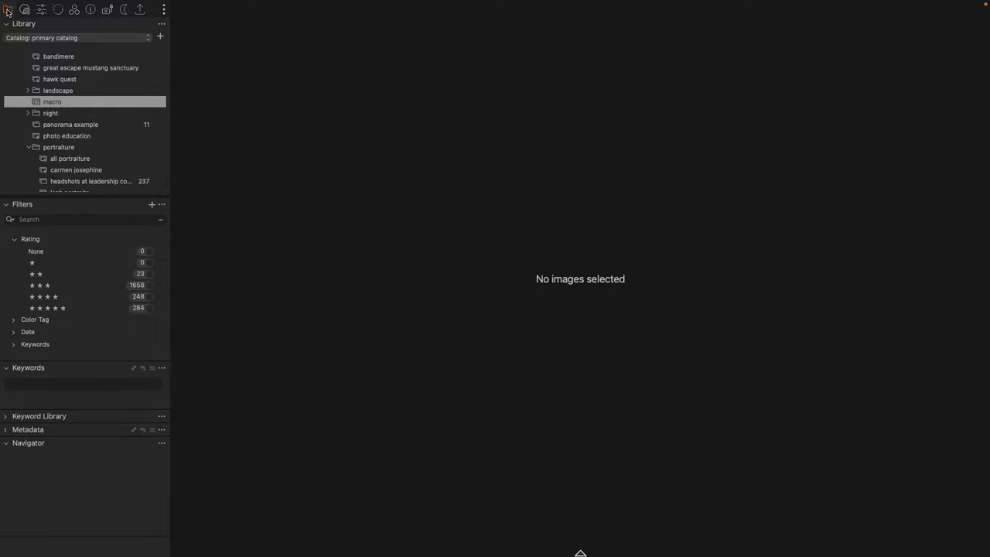
pyautogui.scroll(2, 41, 72)
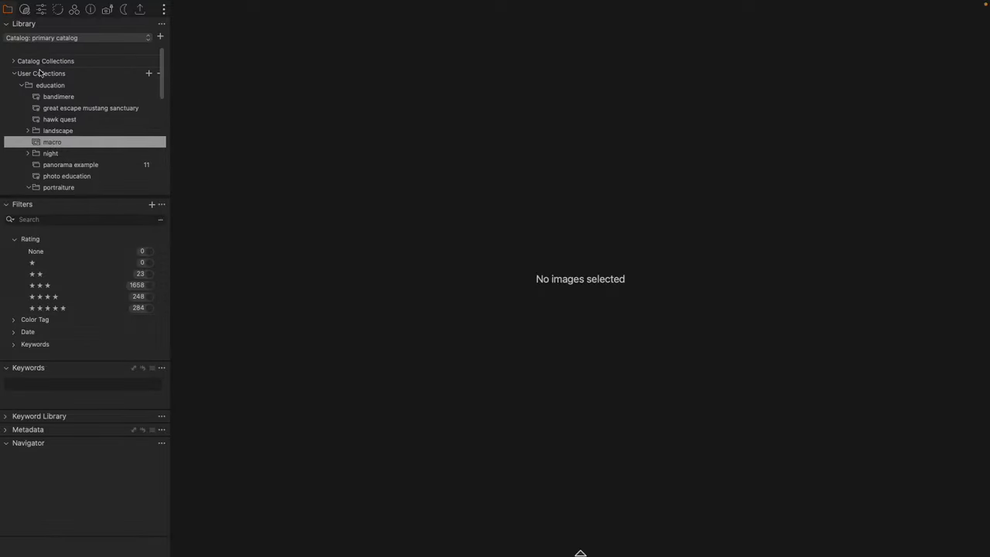
pyautogui.moveTo(94, 24); pyautogui.dragTo(327, 37)
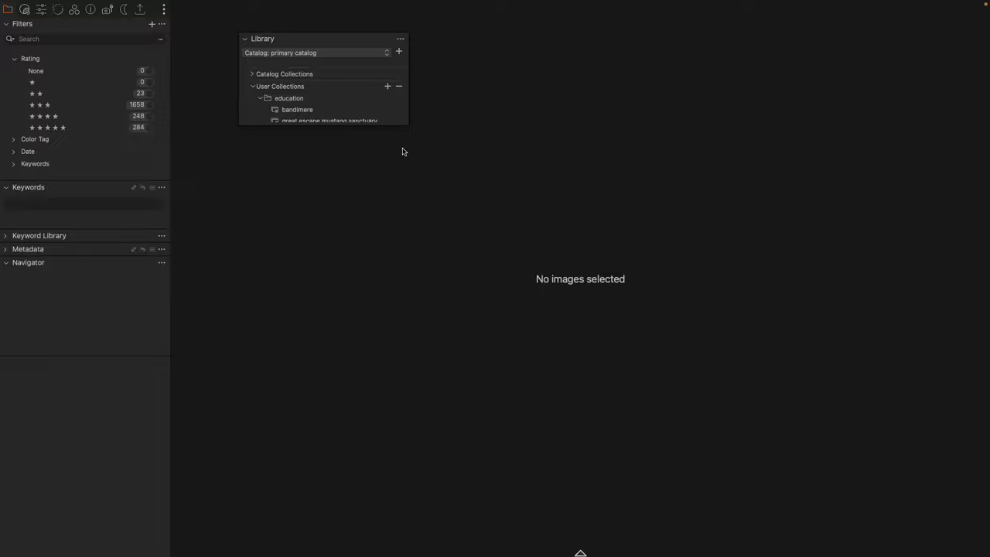
pyautogui.moveTo(408, 124); pyautogui.dragTo(436, 481)
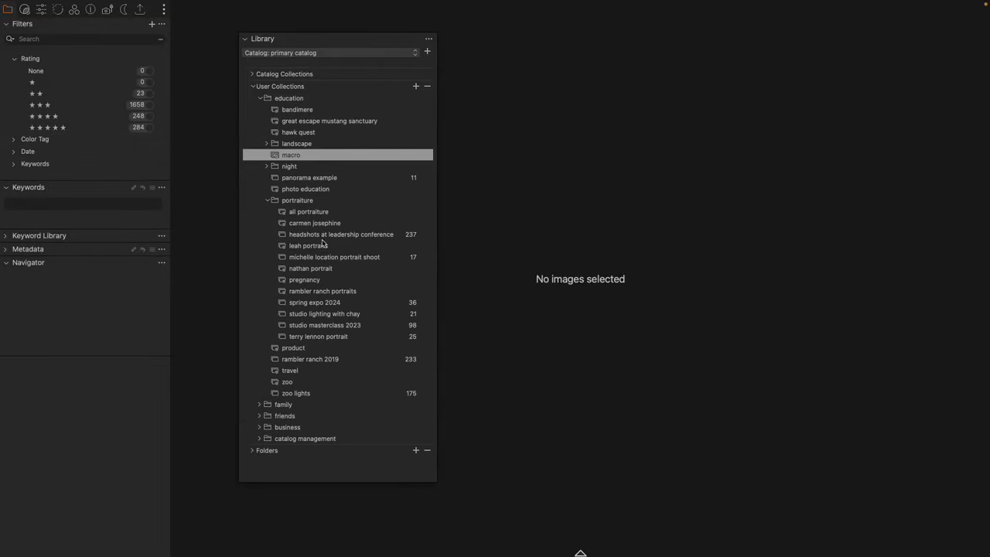
pyautogui.click(252, 86)
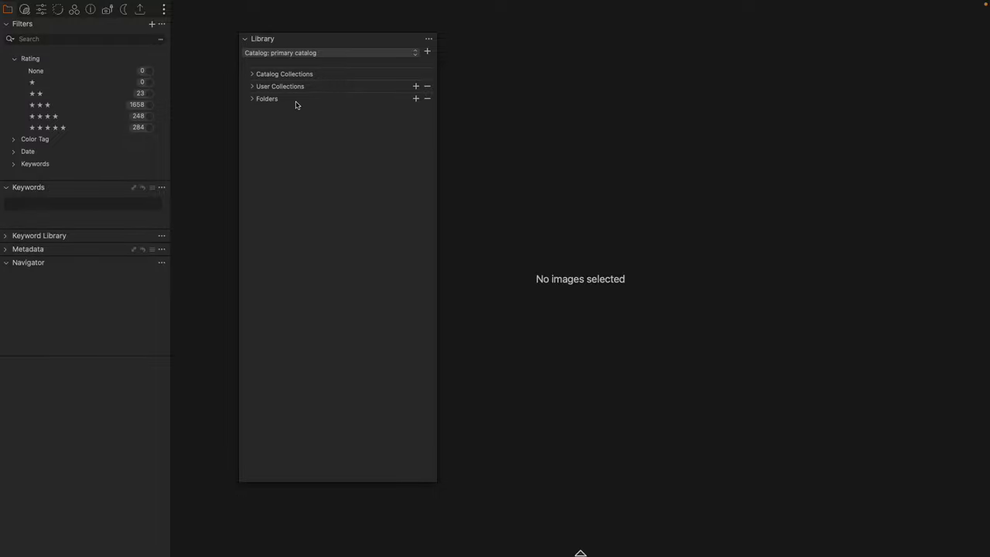
pyautogui.click(252, 99)
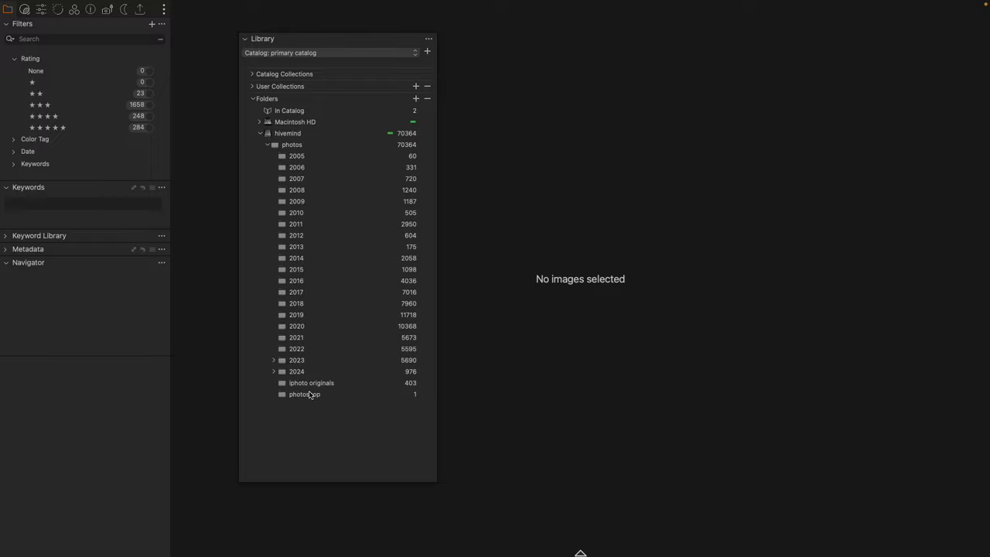
# - Show the two In Catalog images and drag the second one onto a year folder
pyautogui.click(300, 112)
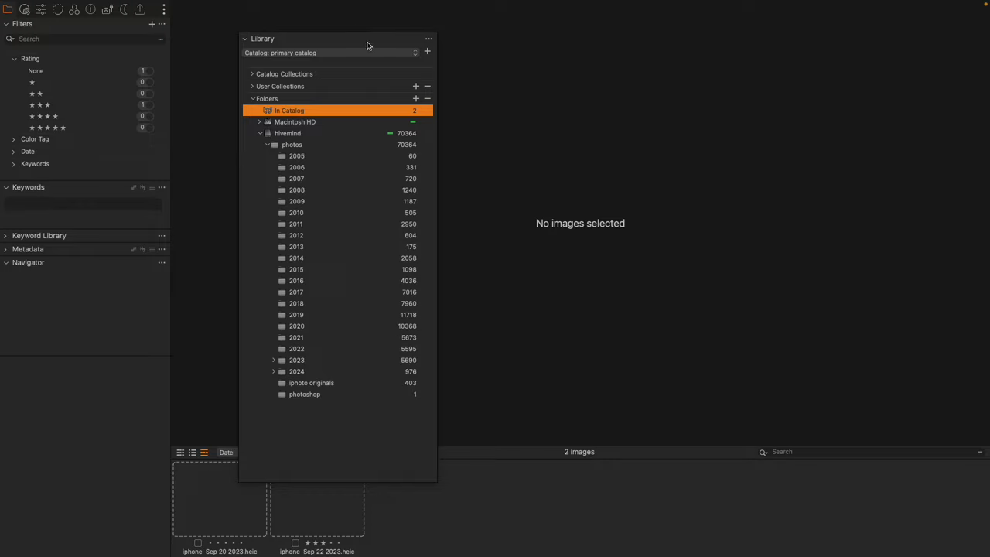
pyautogui.moveTo(365, 38); pyautogui.dragTo(565, 35)
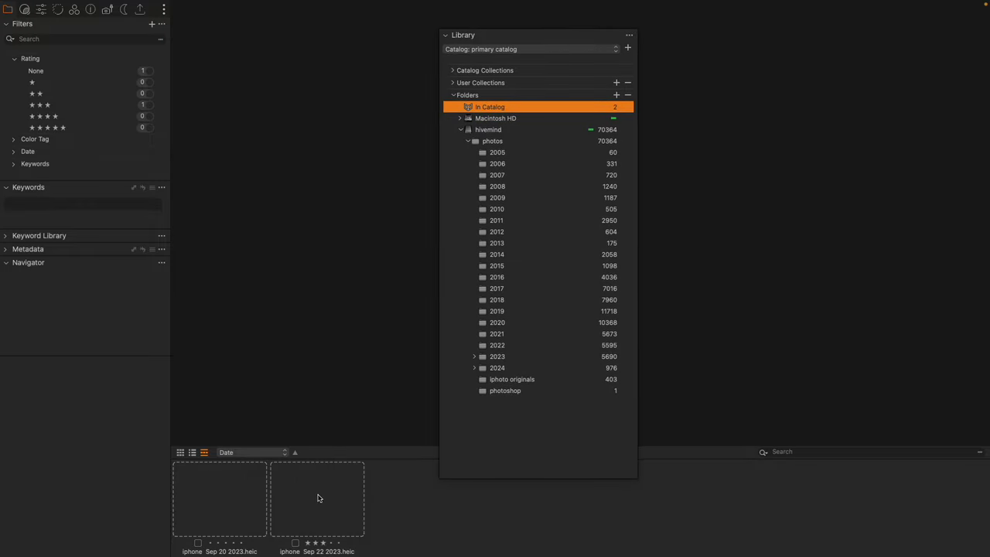
pyautogui.moveTo(317, 498)
pyautogui.mouseDown()
pyautogui.moveTo(399, 423)
pyautogui.moveTo(499, 201)
pyautogui.moveTo(495, 290)
pyautogui.moveTo(320, 485)
pyautogui.mouseUp()
pyautogui.moveTo(512, 38); pyautogui.dragTo(160, 28)
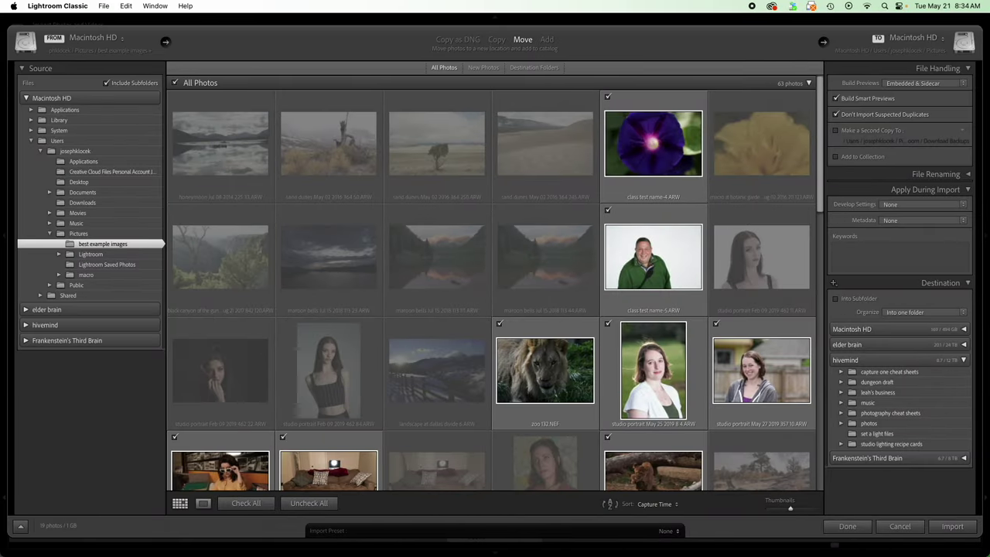
# - Cancel the Lightroom import, collapse Catalog and Collections, and expand Folders to photos' year subfolders 2007–2024
pyautogui.click(899, 526)
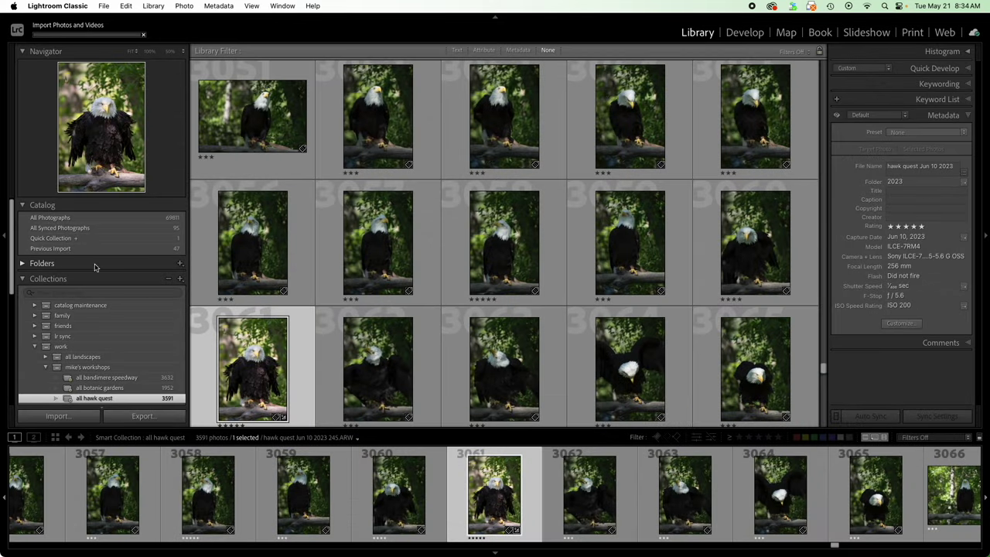
pyautogui.keyDown('super'); pyautogui.click(22, 278); pyautogui.keyUp('super')
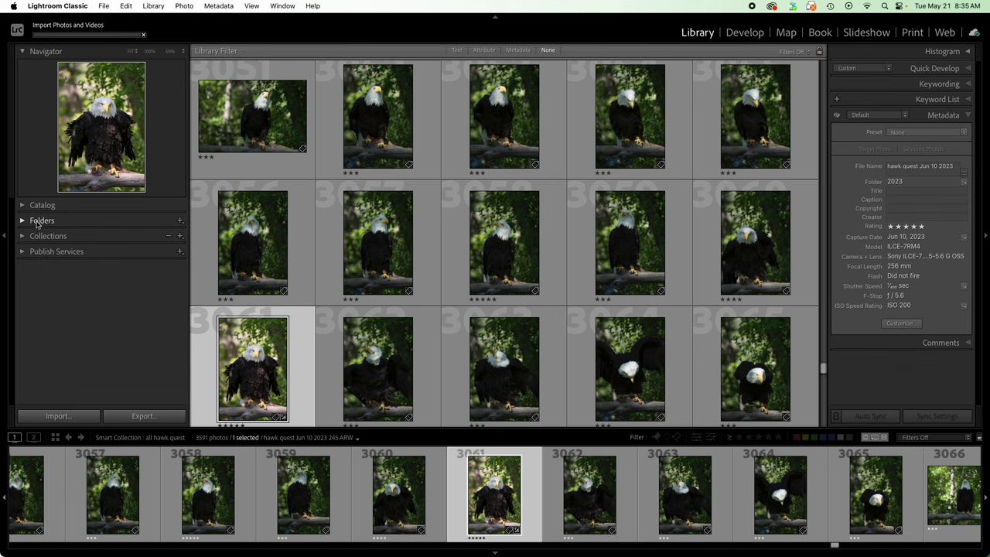
pyautogui.click(24, 222)
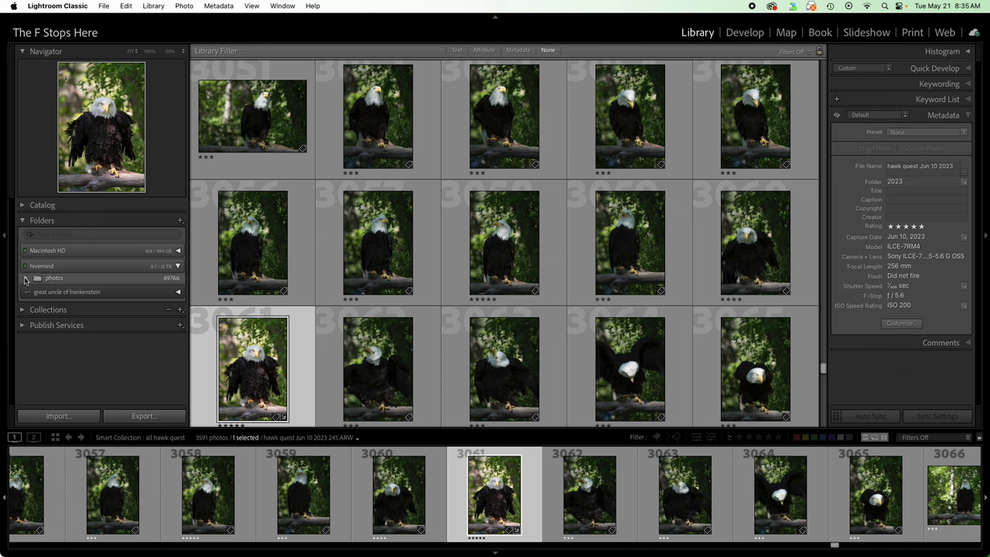
pyautogui.click(25, 280)
pyautogui.scroll(-5, 109, 311)
pyautogui.moveTo(260, 236); pyautogui.dragTo(230, 253)
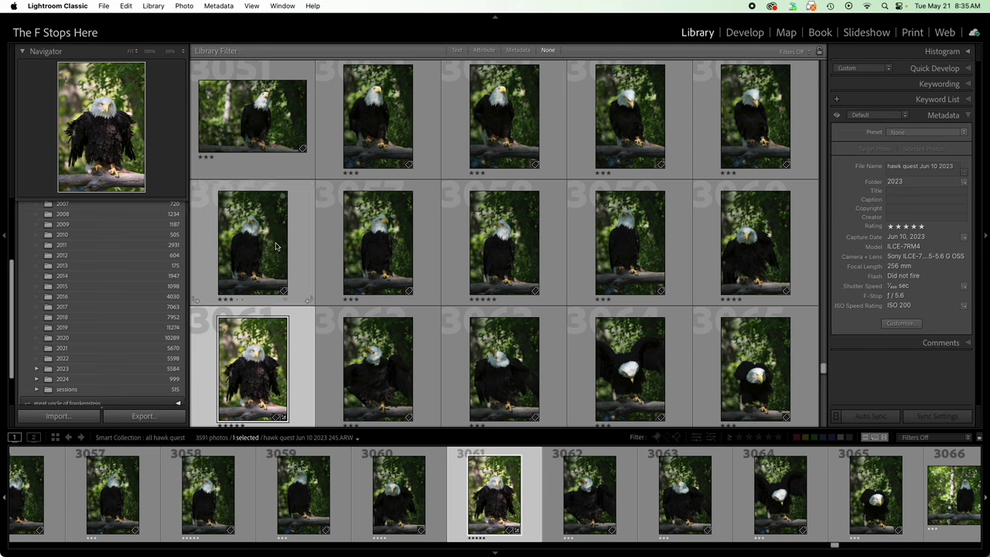
# - Select eagle photo 3060 and rate it five stars
pyautogui.press('Left')
pyautogui.press('5')
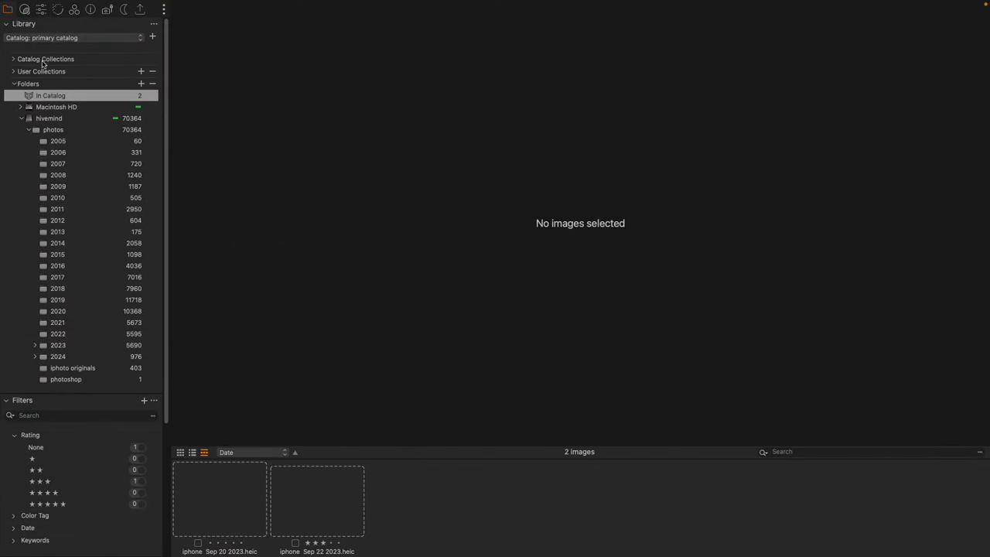
# - Expand Catalog Collections and show the 47-image May 19, 2024 3:13 PM Recent Import
pyautogui.click(13, 59)
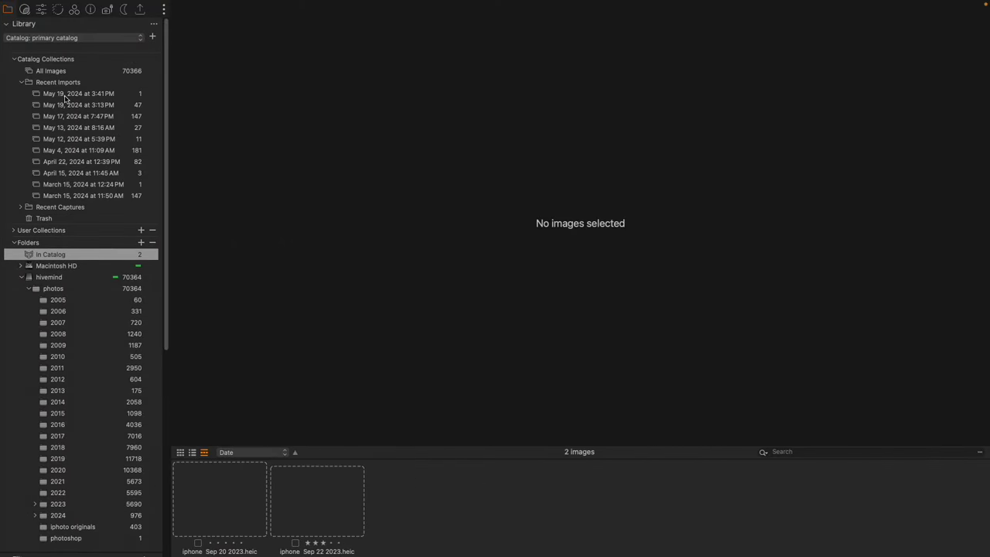
pyautogui.click(69, 105)
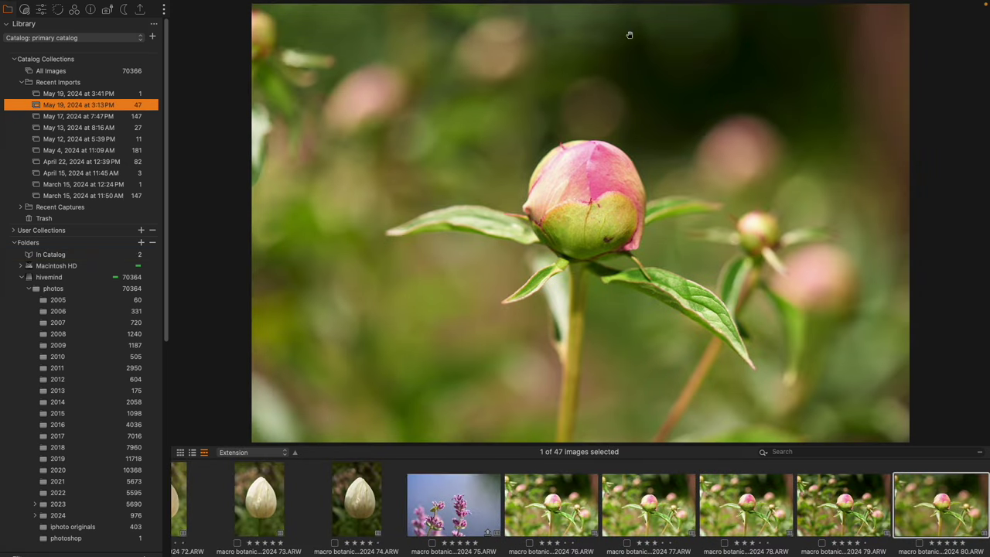